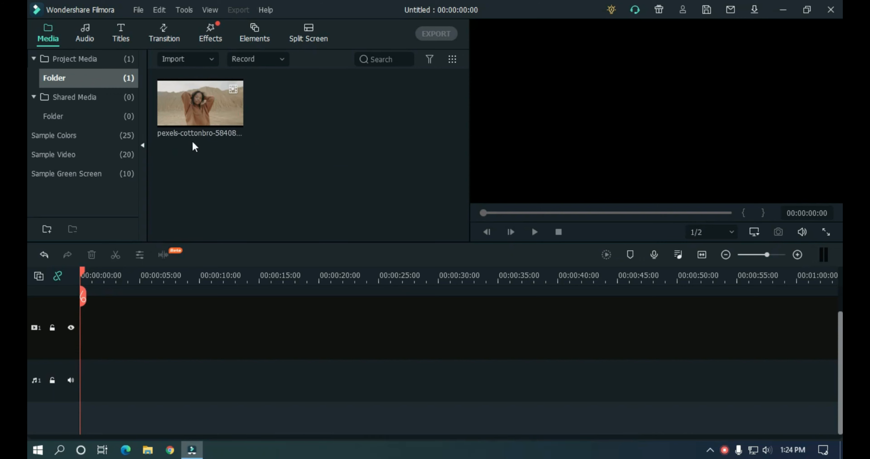
Place the imported pexels-cottonbro video at the start of the first video track.
{"action": "mouse_move", "coordinate": [199, 124]}
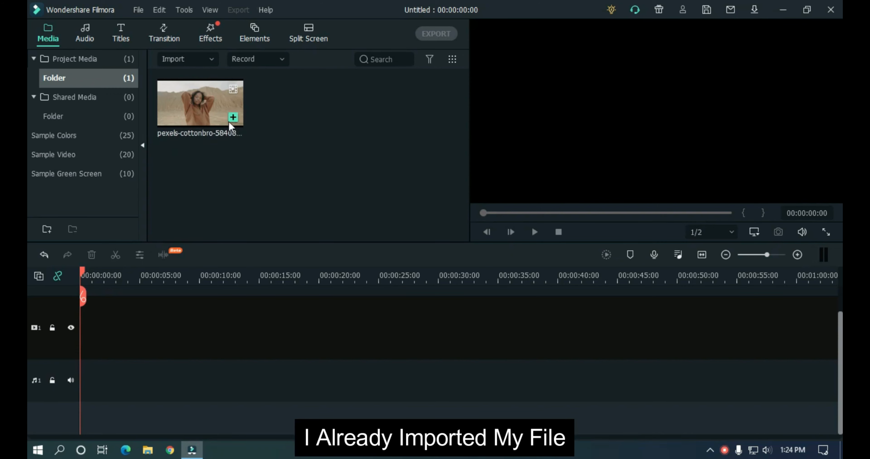
{"action": "left_click_drag", "start_coordinate": [207, 92], "coordinate": [83, 354]}
{"action": "left_click", "coordinate": [472, 252]}
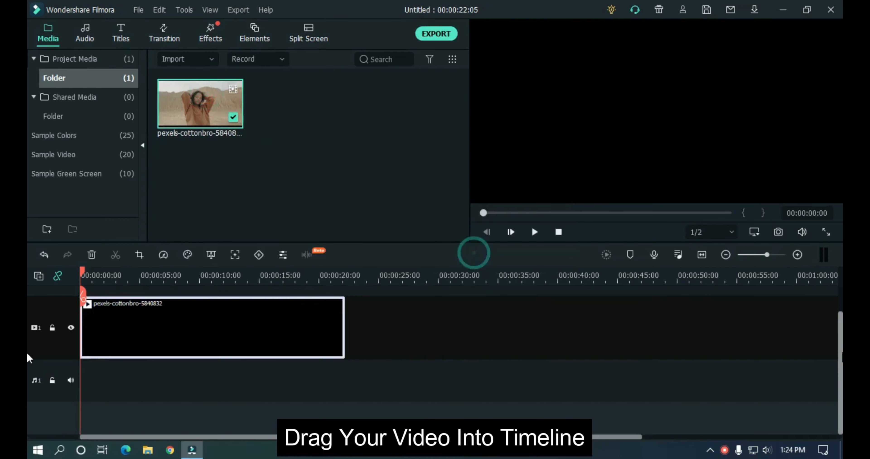
Split the video at 00:00:17:08 and delete the part after the cut.
{"action": "left_click", "coordinate": [291, 277]}
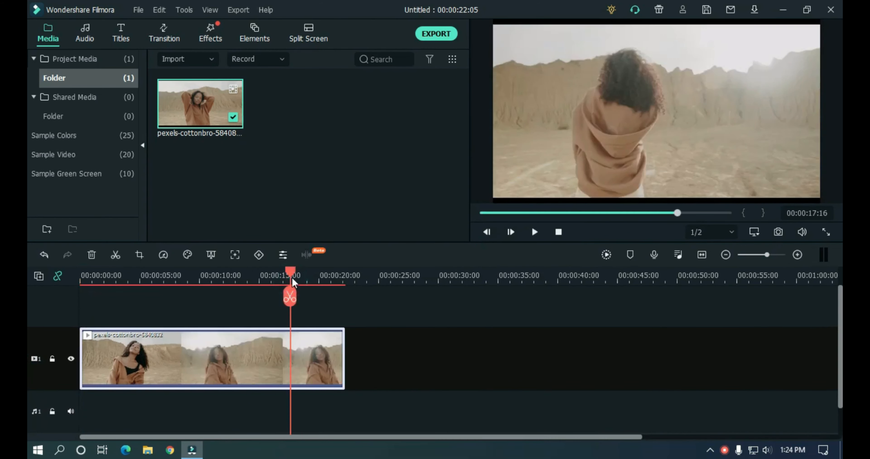
{"action": "mouse_move", "coordinate": [286, 281]}
{"action": "left_mouse_down"}
{"action": "mouse_move", "coordinate": [278, 281]}
{"action": "mouse_move", "coordinate": [287, 278]}
{"action": "left_mouse_up"}
{"action": "left_click", "coordinate": [287, 296]}
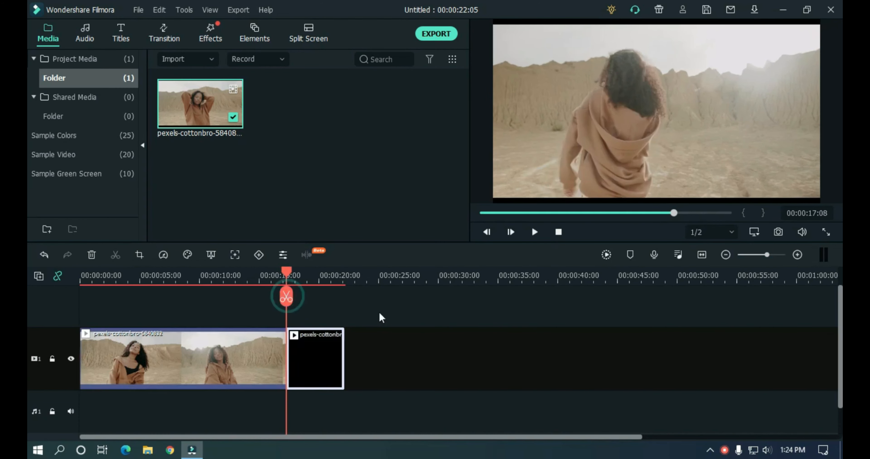
{"action": "key", "text": "Delete"}
Return to the start of the timeline and enable Motion Tracking on the trimmed video clip.
{"action": "left_click", "coordinate": [83, 275]}
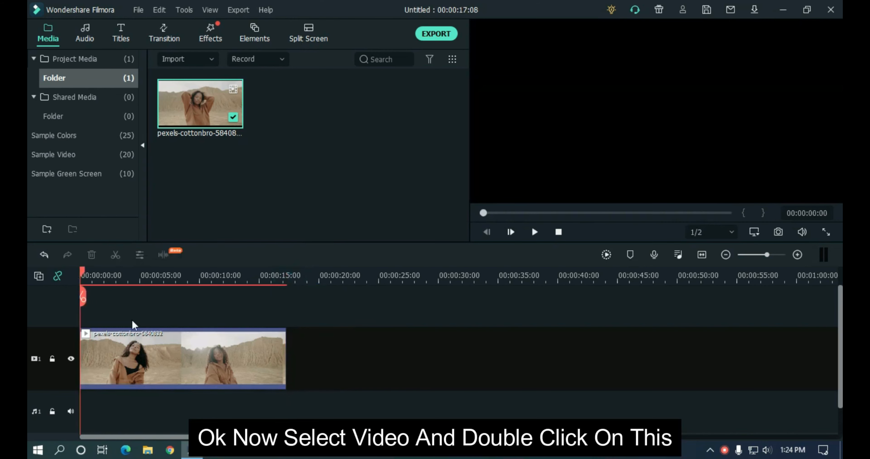
{"action": "left_click", "coordinate": [178, 345]}
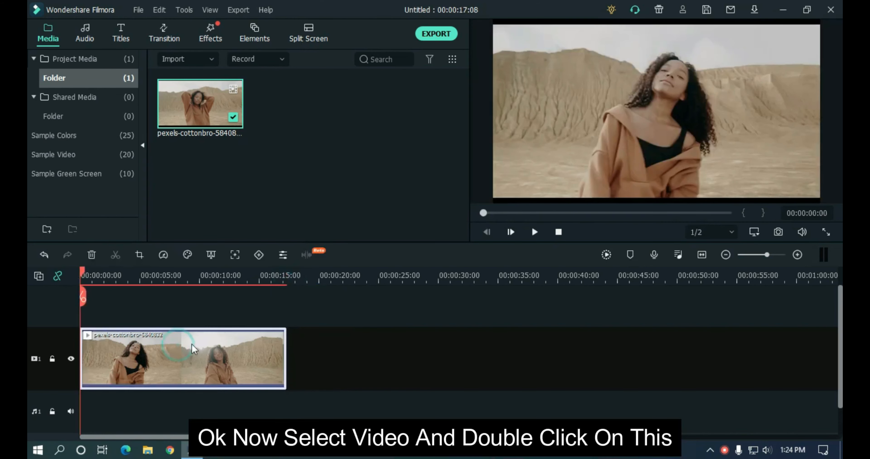
{"action": "double_click", "coordinate": [178, 360]}
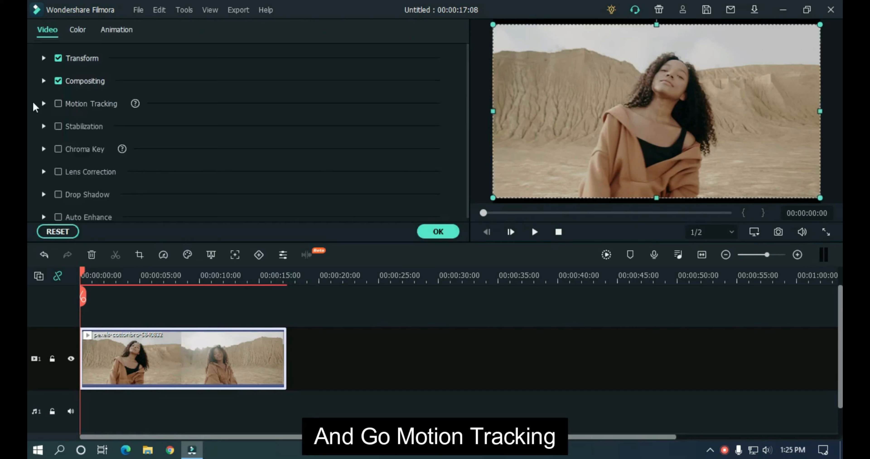
{"action": "left_click", "coordinate": [431, 232]}
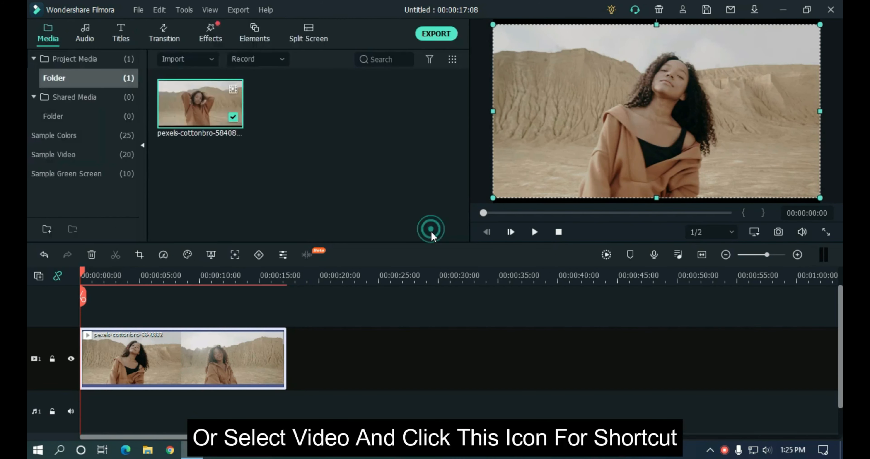
{"action": "left_click", "coordinate": [235, 255]}
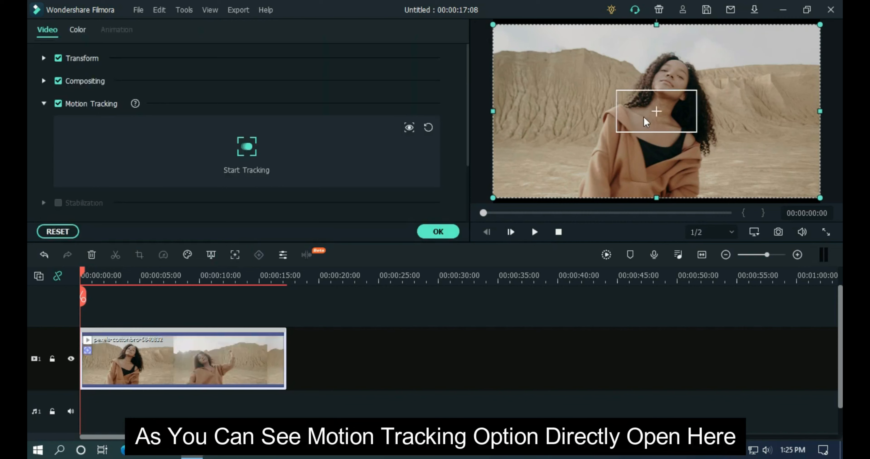
Shrink and move the tracking box to fit the woman's face, and run the motion tracking.
{"action": "left_click", "coordinate": [668, 111]}
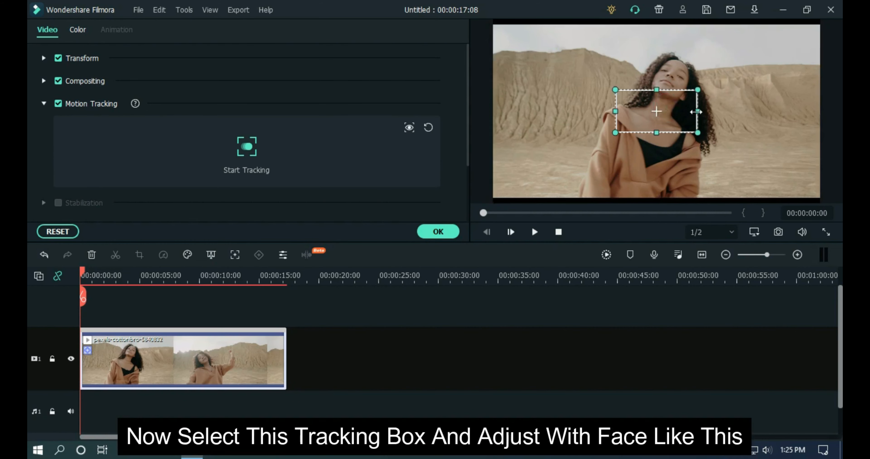
{"action": "left_click_drag", "start_coordinate": [694, 111], "coordinate": [688, 78]}
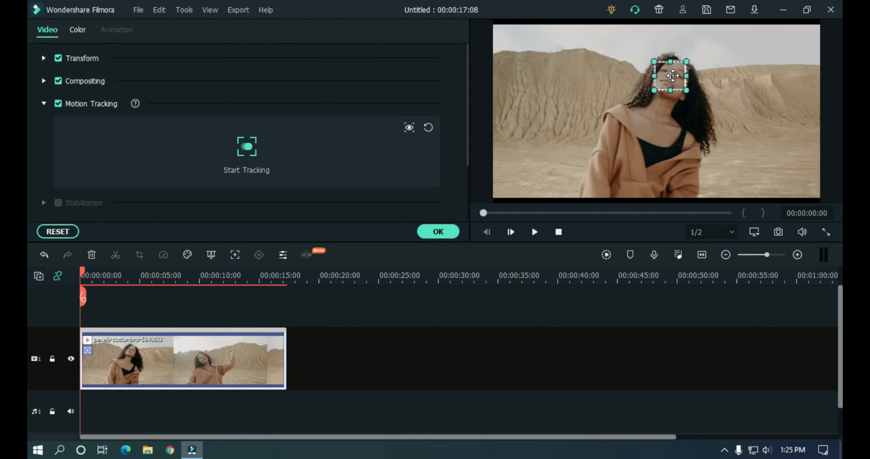
{"action": "left_click_drag", "start_coordinate": [670, 90], "coordinate": [670, 91]}
{"action": "left_click", "coordinate": [251, 154]}
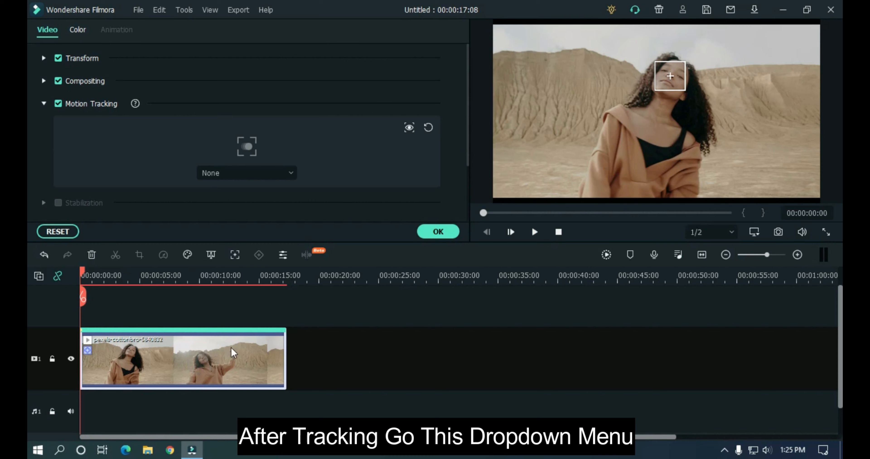
Link a mosaic to the tracked motion and set its type to the square pixelated pattern.
{"action": "left_click", "coordinate": [218, 175]}
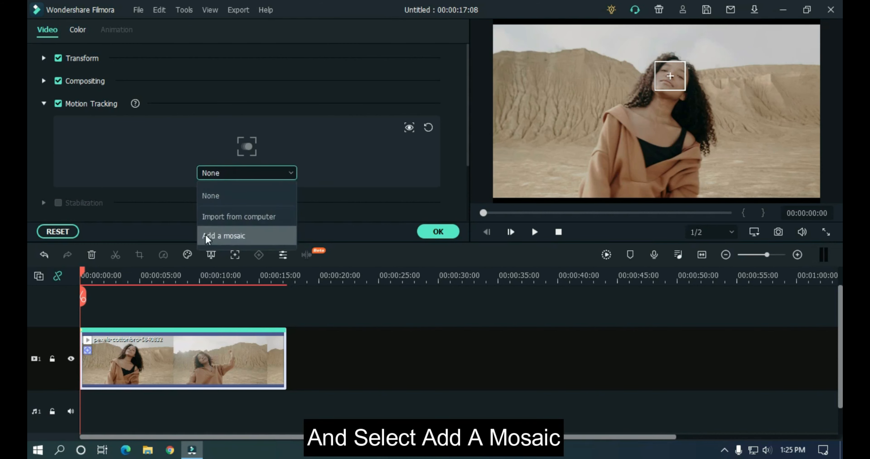
{"action": "left_click", "coordinate": [238, 236]}
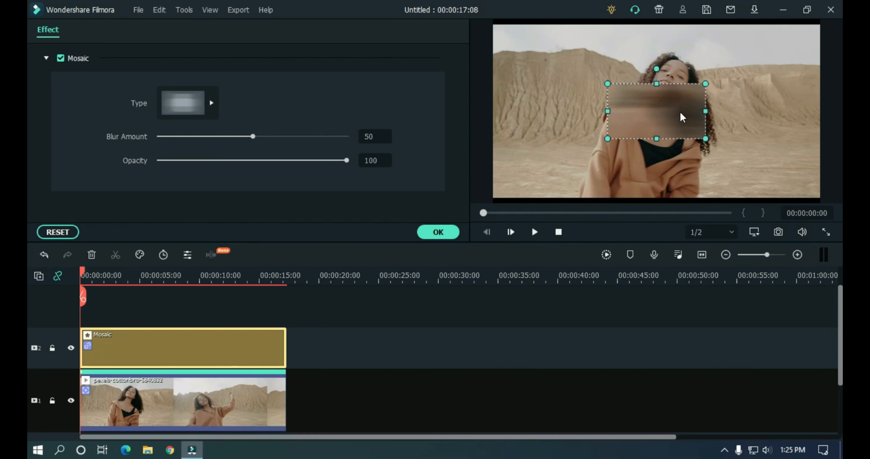
{"action": "left_click", "coordinate": [195, 112]}
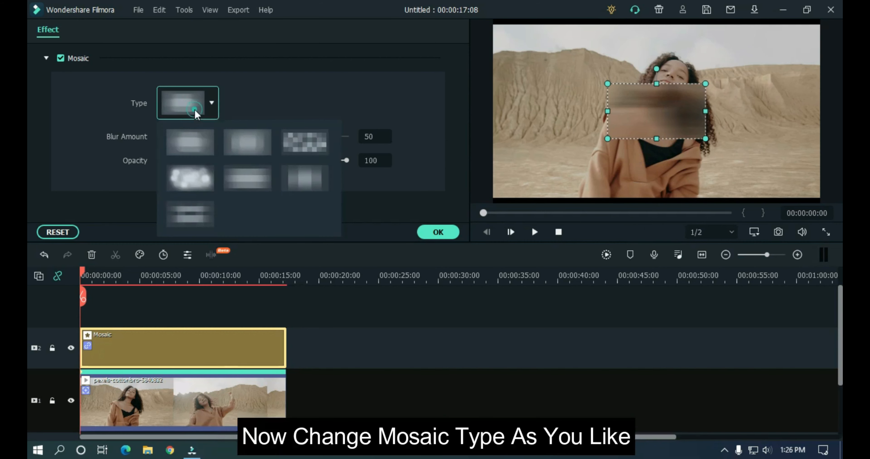
{"action": "left_click", "coordinate": [296, 142]}
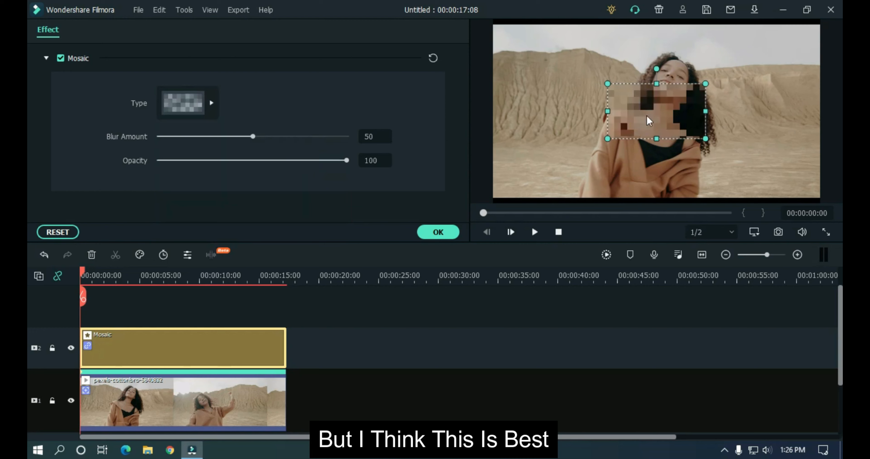
Resize and position the mosaic to cover the woman's face, and set its Blur Amount to 46.
{"action": "left_click_drag", "start_coordinate": [705, 83], "coordinate": [676, 114]}
{"action": "left_click_drag", "start_coordinate": [657, 113], "coordinate": [685, 78]}
{"action": "left_click_drag", "start_coordinate": [705, 51], "coordinate": [672, 82]}
{"action": "left_click_drag", "start_coordinate": [672, 103], "coordinate": [671, 99]}
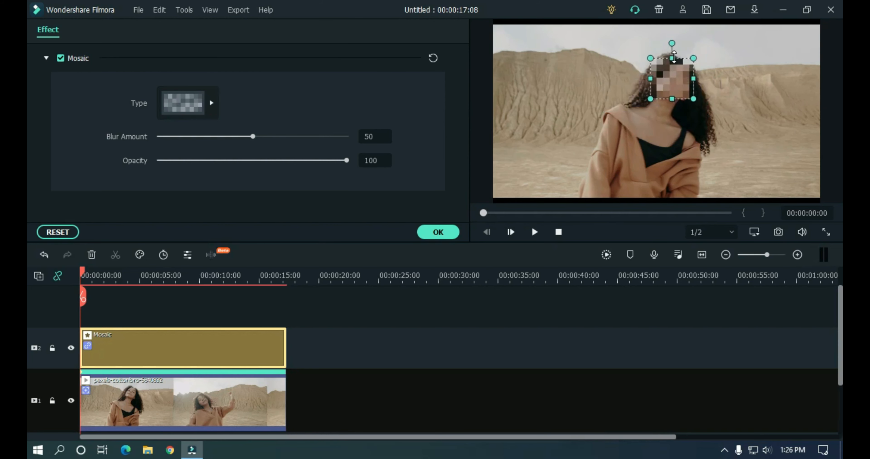
{"action": "left_click_drag", "start_coordinate": [673, 58], "coordinate": [674, 57]}
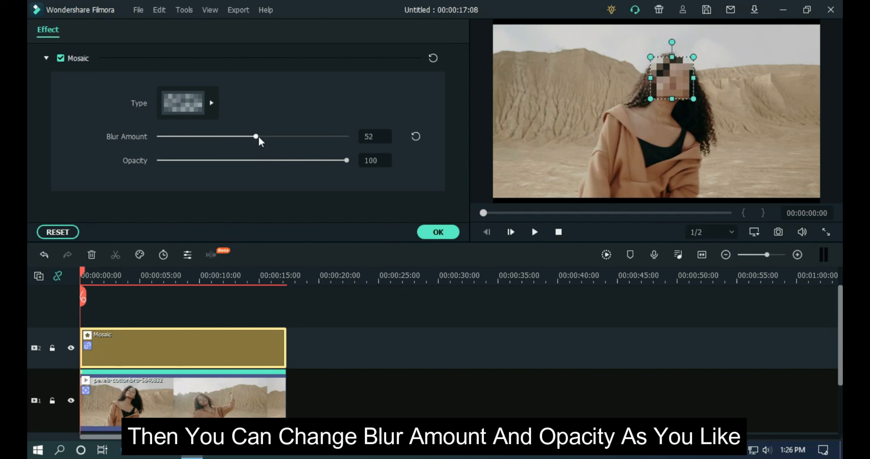
{"action": "mouse_move", "coordinate": [258, 136]}
{"action": "left_mouse_down"}
{"action": "mouse_move", "coordinate": [271, 136]}
{"action": "mouse_move", "coordinate": [243, 135]}
{"action": "left_mouse_up"}
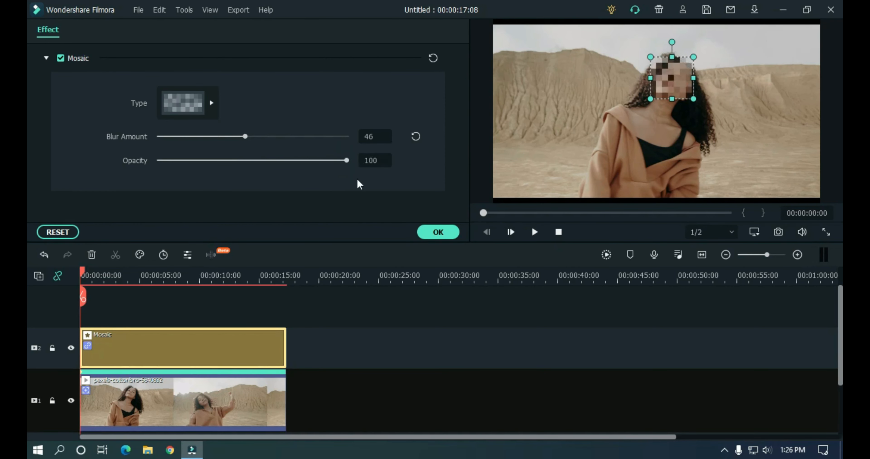
{"action": "left_click", "coordinate": [438, 232]}
Play the video from the start to check how the mosaic follows the face.
{"action": "left_click", "coordinate": [400, 324]}
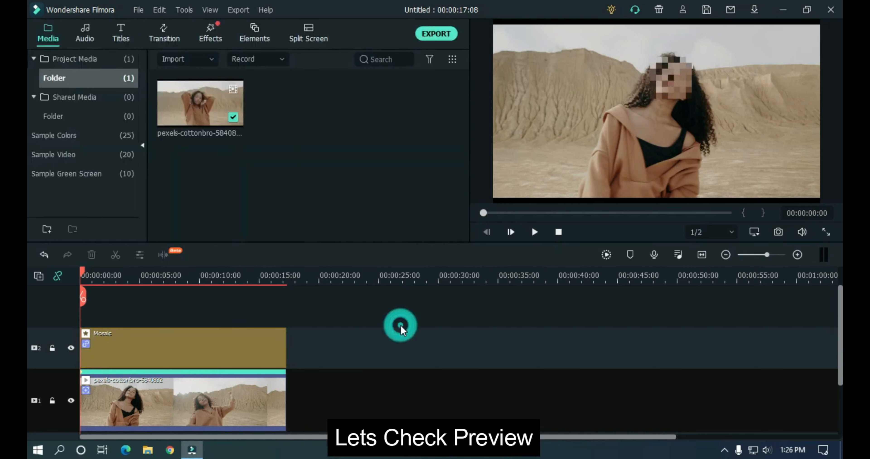
{"action": "key", "text": "space"}
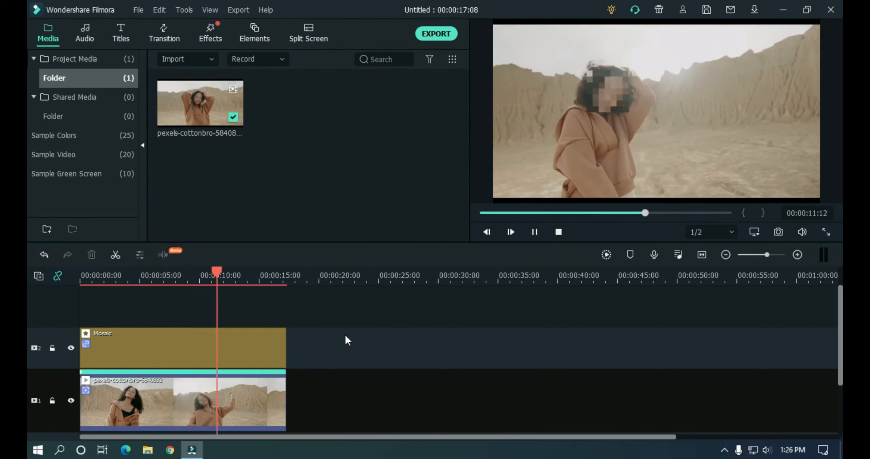
{"action": "key", "text": "space"}
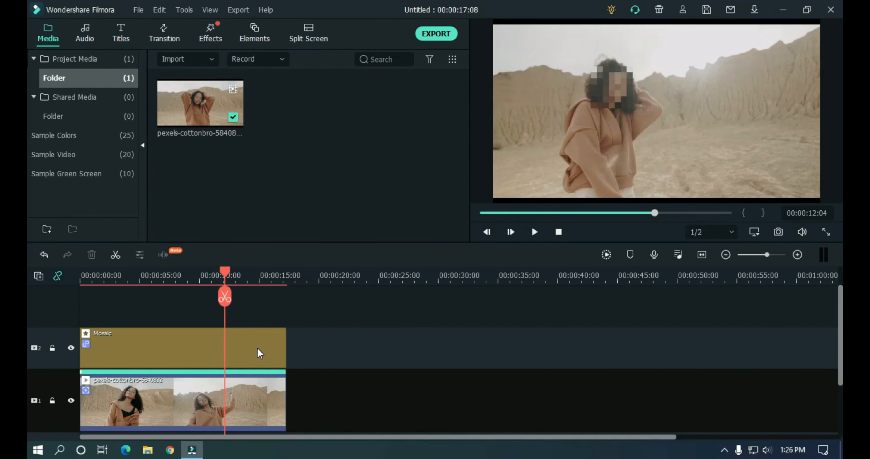
Search the effects for "cin" and apply Cinema 21:9 to the video clip on the first track.
{"action": "left_click", "coordinate": [209, 36]}
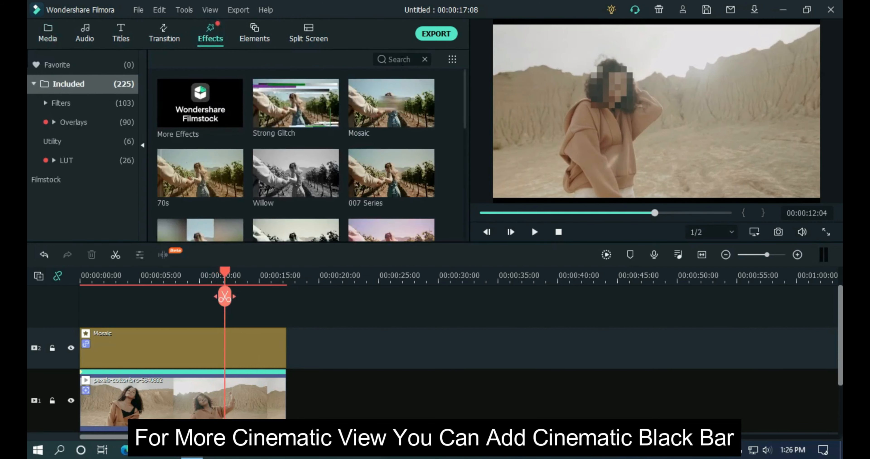
{"action": "left_click", "coordinate": [399, 59]}
{"action": "type", "text": "cin"}
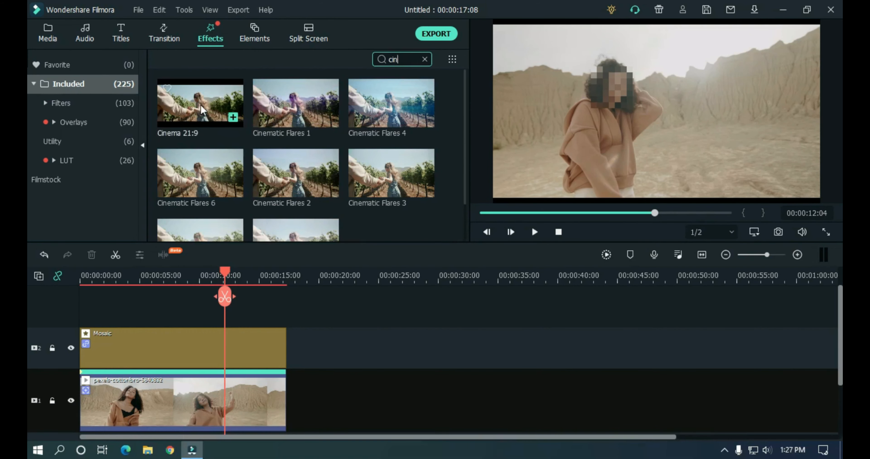
{"action": "left_click_drag", "start_coordinate": [202, 110], "coordinate": [223, 412]}
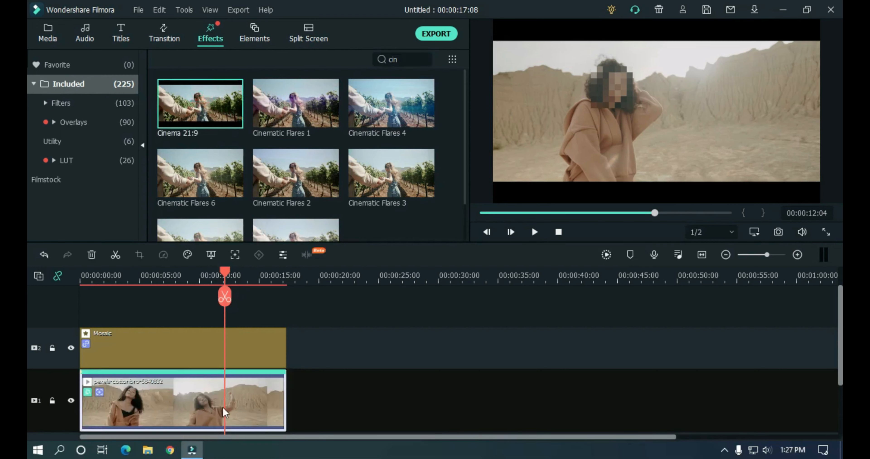
Play the timeline from the beginning to review the mosaic together with the cinematic black bars.
{"action": "left_click", "coordinate": [370, 340]}
{"action": "left_click_drag", "start_coordinate": [232, 272], "coordinate": [68, 289]}
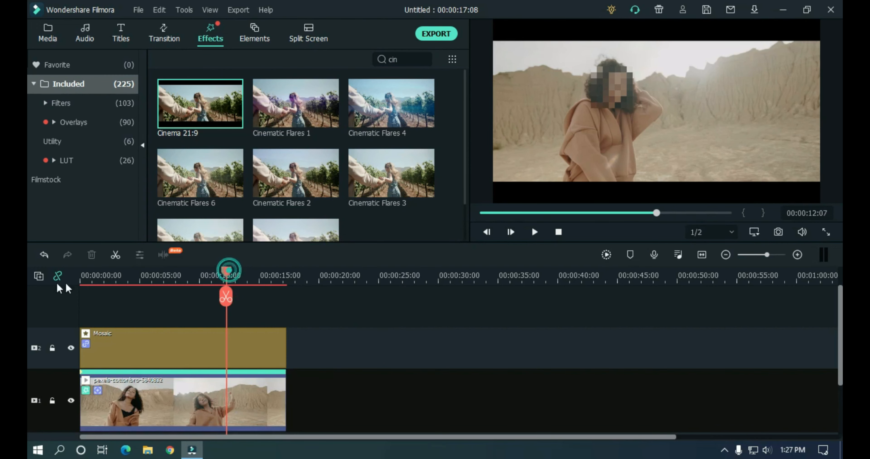
{"action": "key", "text": "space"}
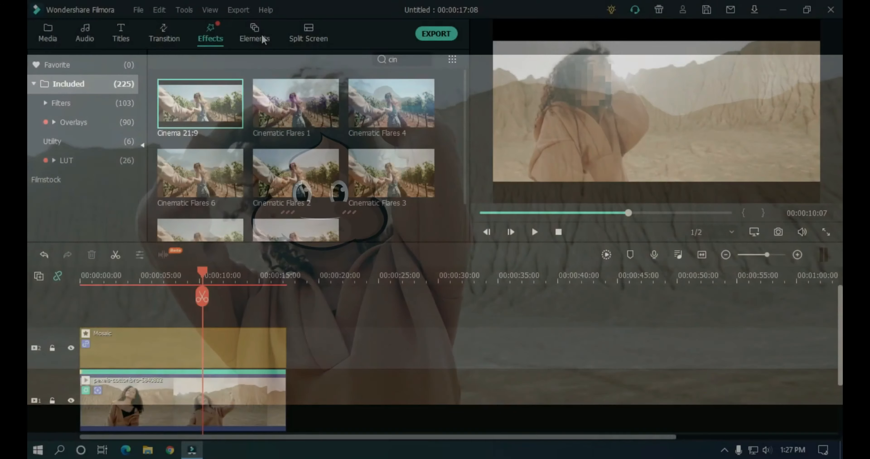
Add the Poo element to the empty area after the mosaic on the second video track.
{"action": "left_click", "coordinate": [262, 34]}
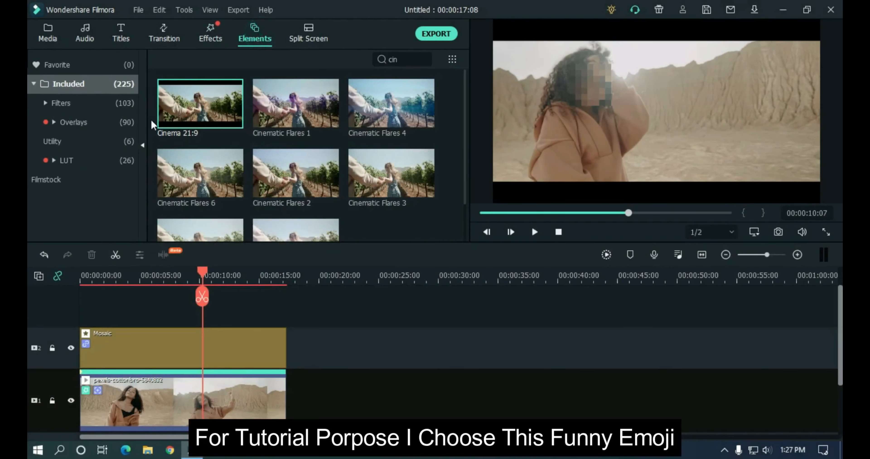
{"action": "left_click_drag", "start_coordinate": [137, 104], "coordinate": [136, 115]}
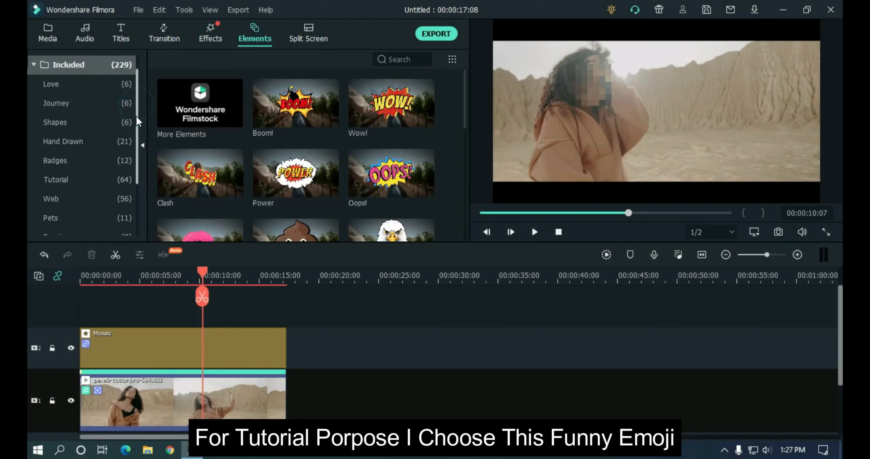
{"action": "left_click_drag", "start_coordinate": [464, 100], "coordinate": [464, 125]}
{"action": "mouse_move", "coordinate": [307, 186]}
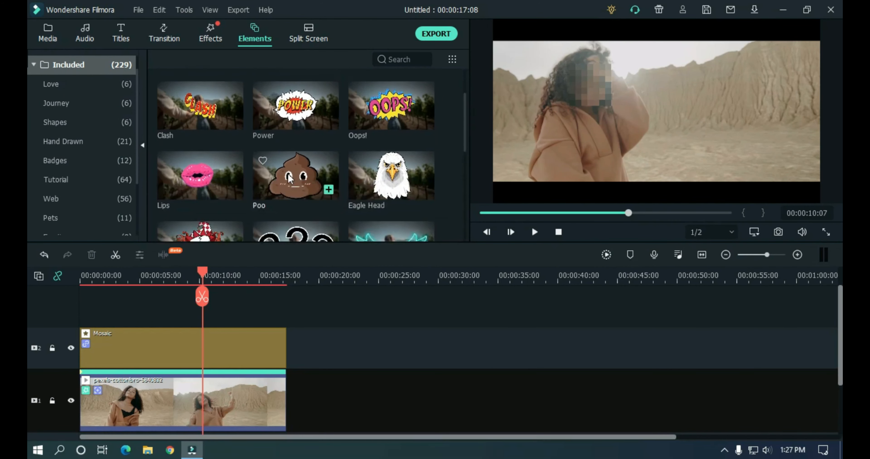
{"action": "left_click_drag", "start_coordinate": [292, 177], "coordinate": [376, 349]}
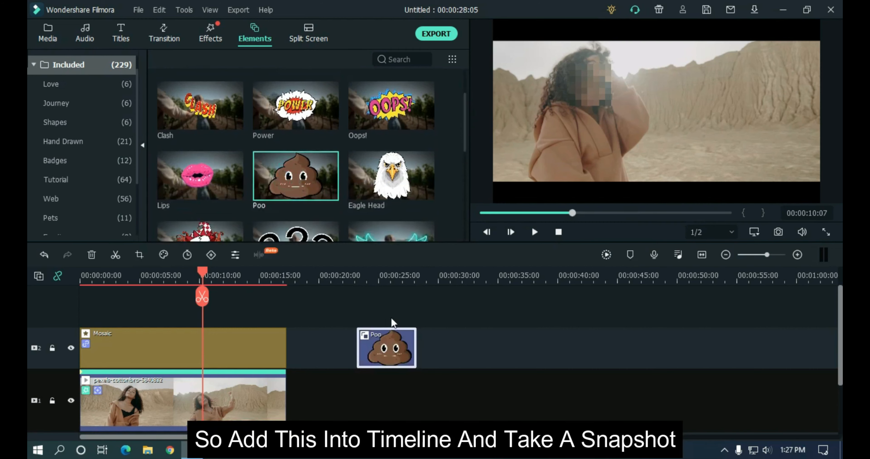
Take a snapshot of the Poo element at 00:00:25:18 and delete the element from the timeline.
{"action": "left_click", "coordinate": [387, 280]}
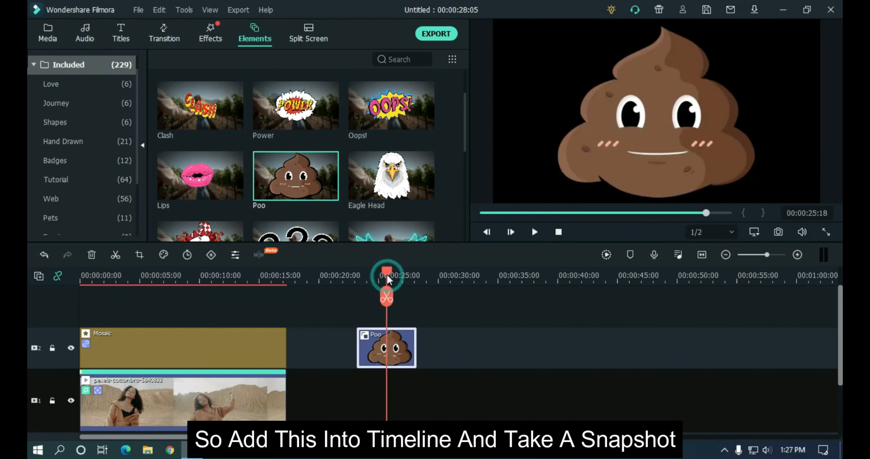
{"action": "left_click", "coordinate": [777, 232]}
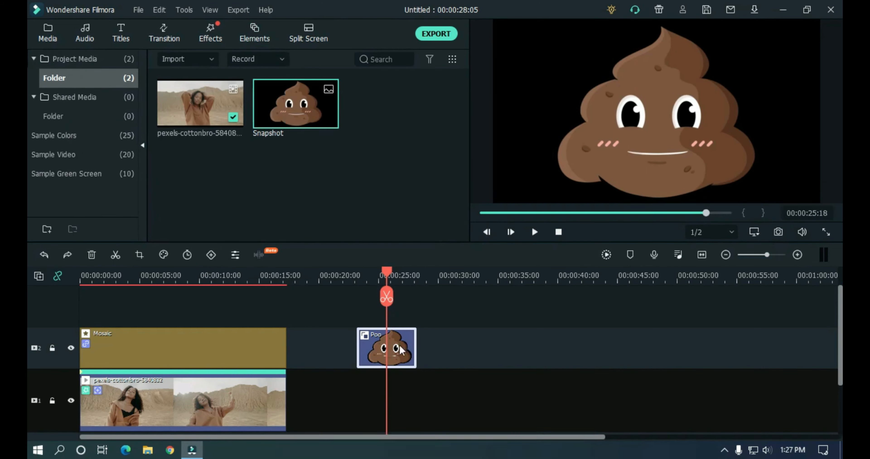
{"action": "key", "text": "Delete"}
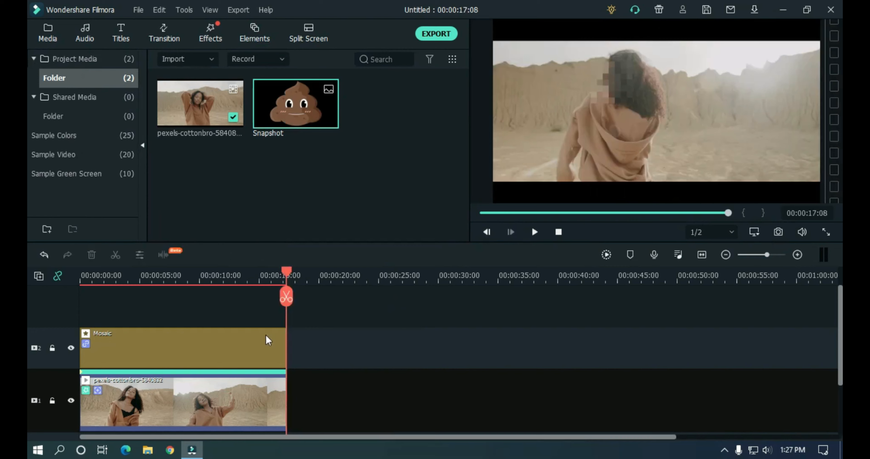
Replace the Mosaic on the second video track with the Snapshot image, extended to the full length of the video clip.
{"action": "left_click", "coordinate": [236, 342]}
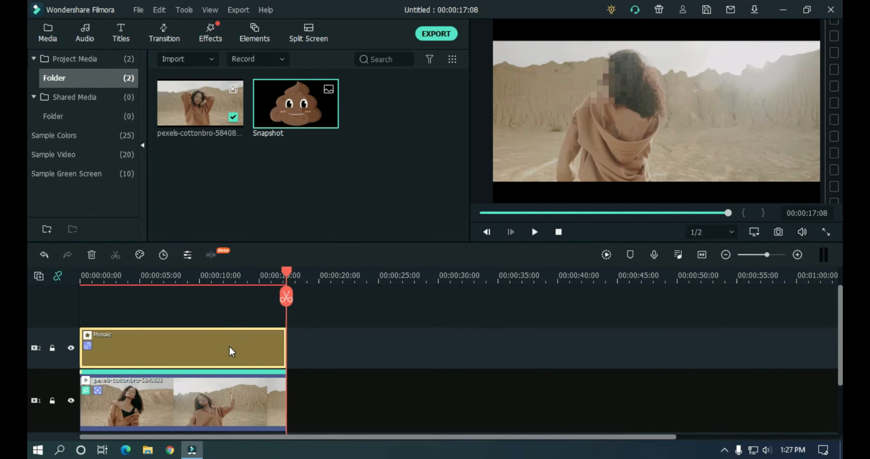
{"action": "key", "text": "Delete"}
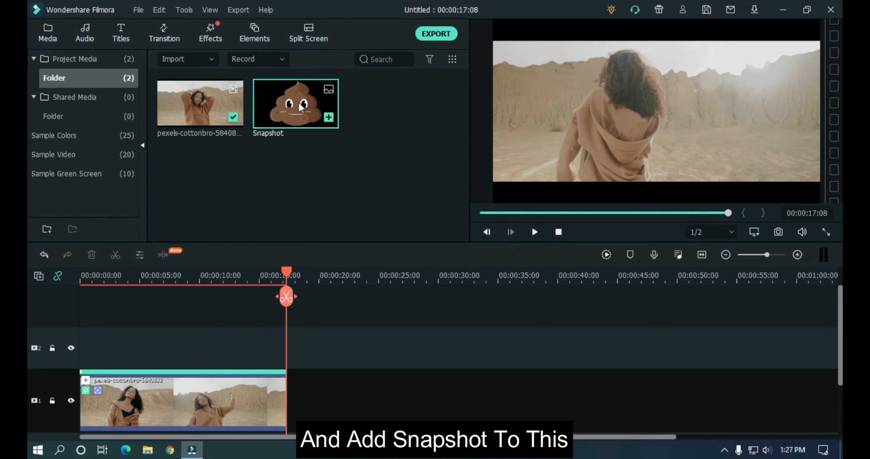
{"action": "left_click_drag", "start_coordinate": [298, 106], "coordinate": [79, 348]}
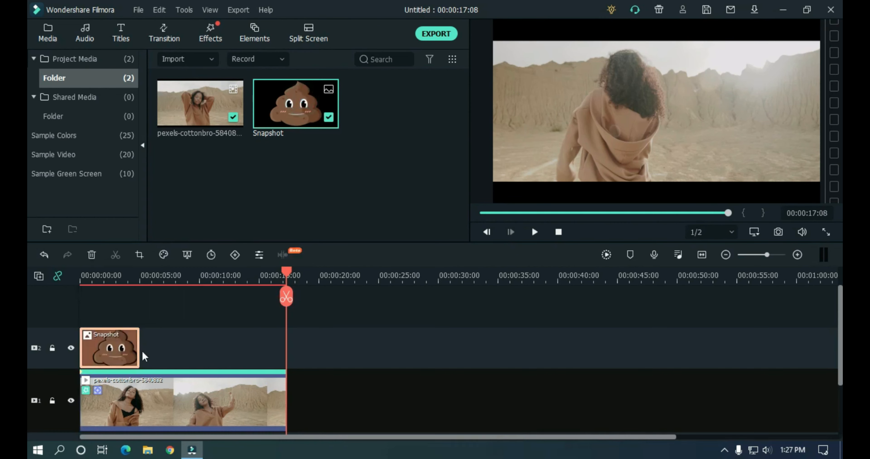
{"action": "left_click_drag", "start_coordinate": [138, 348], "coordinate": [286, 361]}
At the start of the timeline, scale the Snapshot image down and position it over the woman's face.
{"action": "left_click_drag", "start_coordinate": [285, 276], "coordinate": [77, 306]}
{"action": "double_click", "coordinate": [157, 348]}
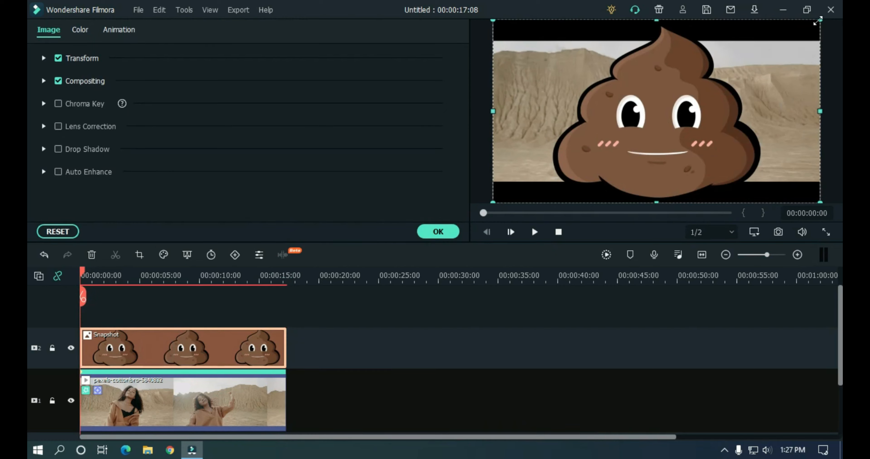
{"action": "left_click_drag", "start_coordinate": [816, 20], "coordinate": [675, 102]}
{"action": "left_click_drag", "start_coordinate": [712, 77], "coordinate": [716, 76]}
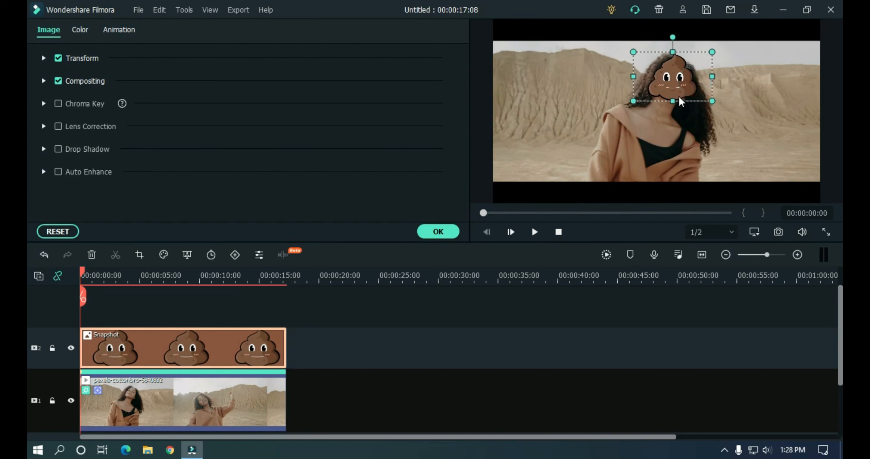
{"action": "left_click_drag", "start_coordinate": [678, 97], "coordinate": [677, 95]}
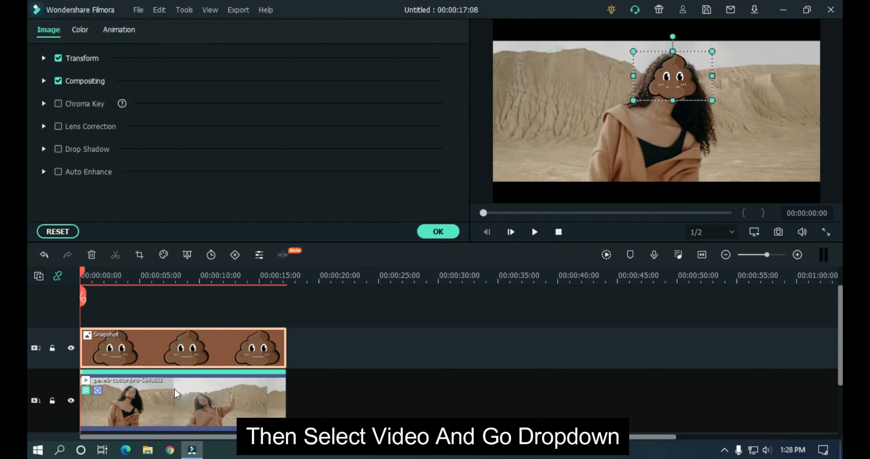
Set the video clip's Motion Tracking target to Snapshot and play the timeline from the beginning to review the tracked emoji.
{"action": "left_click", "coordinate": [182, 391]}
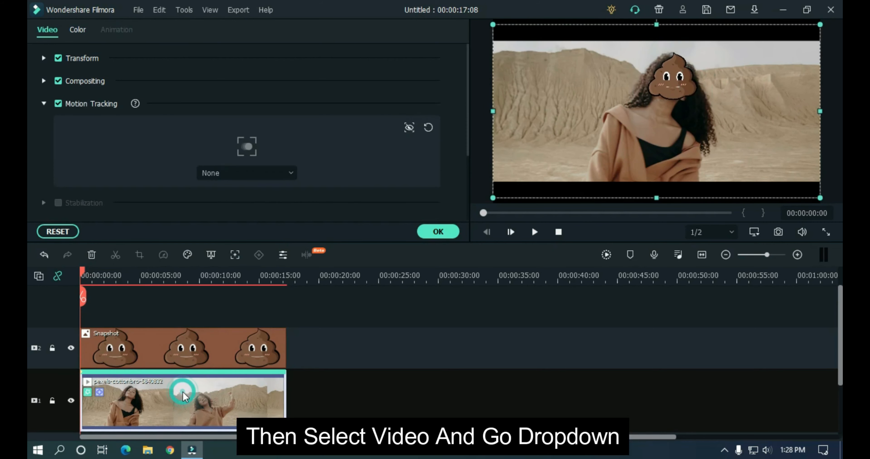
{"action": "left_click", "coordinate": [222, 175]}
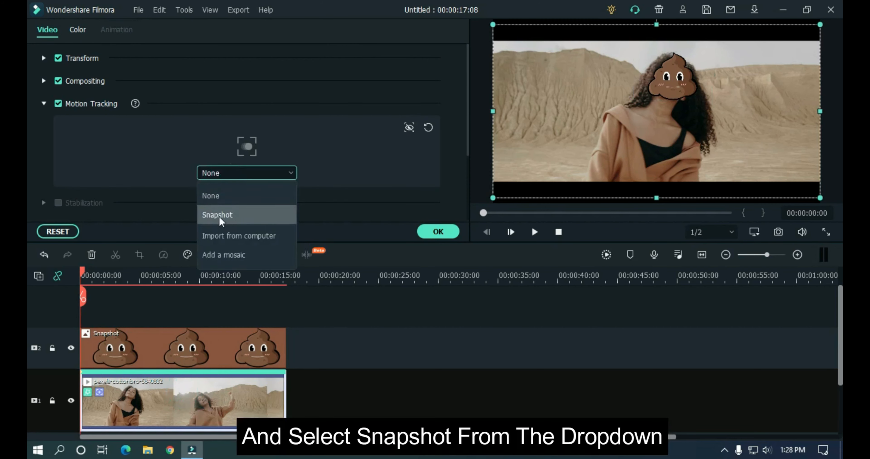
{"action": "left_click", "coordinate": [241, 218]}
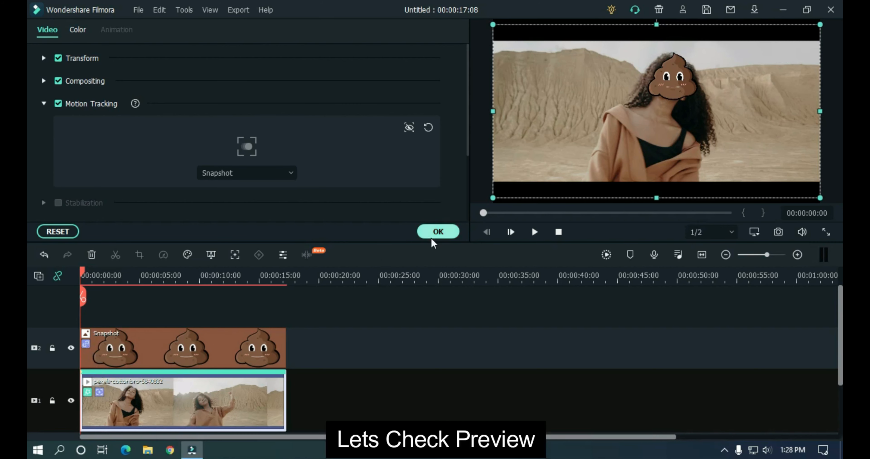
{"action": "left_click", "coordinate": [435, 232]}
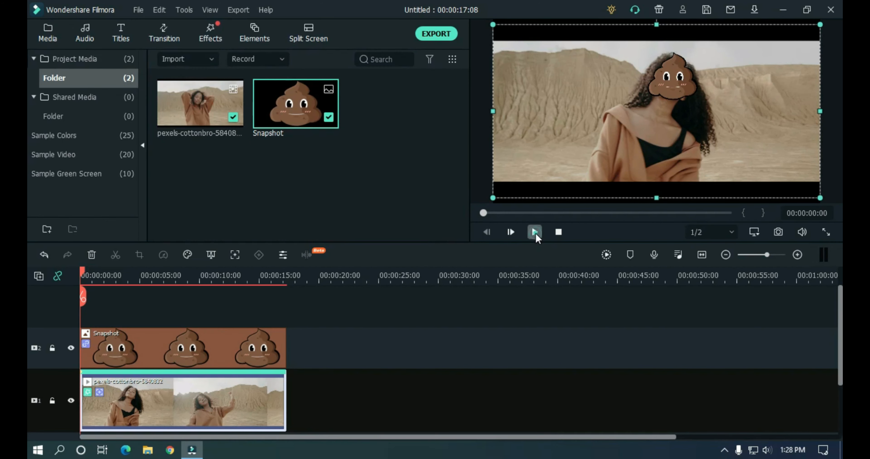
{"action": "left_click", "coordinate": [535, 232]}
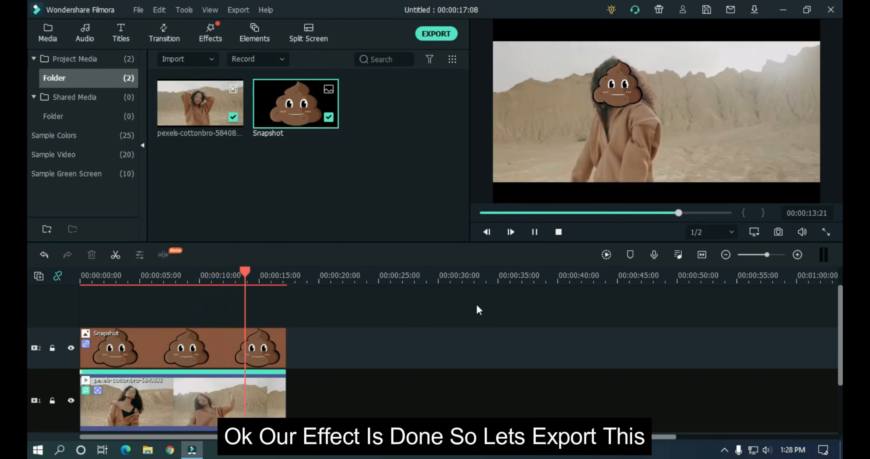
{"action": "key", "text": "space"}
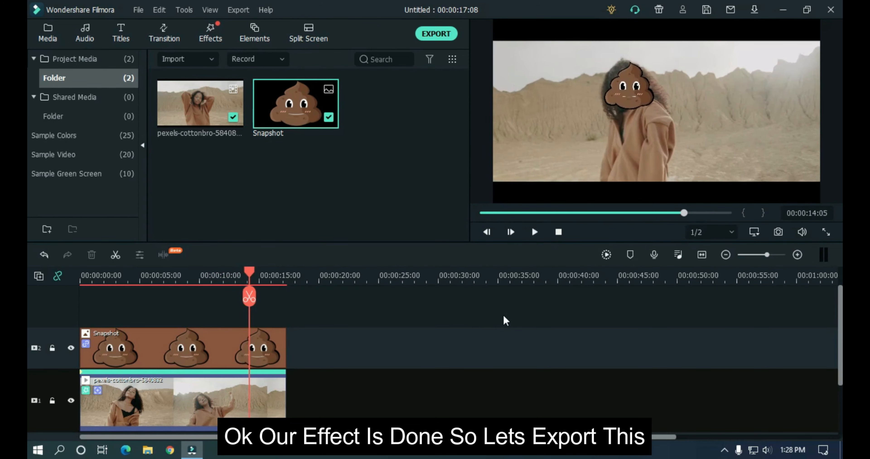
Set up a local MP4 export of the project with the file name "Moving face Blur".
{"action": "left_click", "coordinate": [433, 34]}
{"action": "type", "text": "Moving fa"}
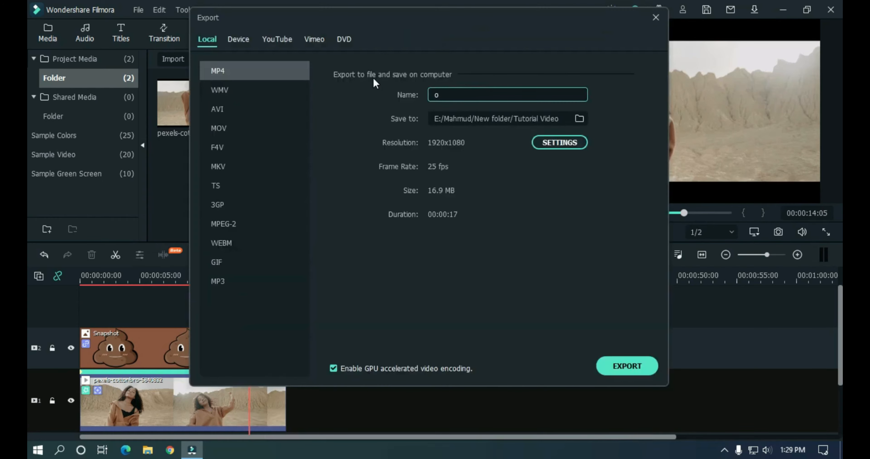
{"action": "type", "text": "ce Blur"}
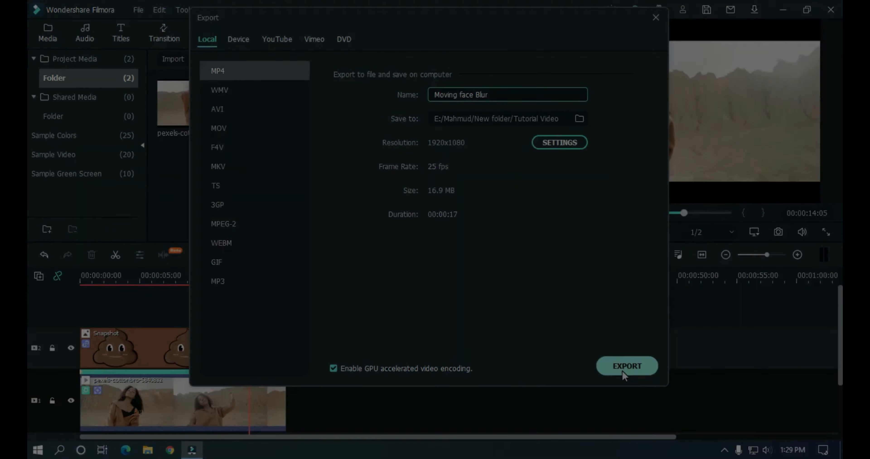